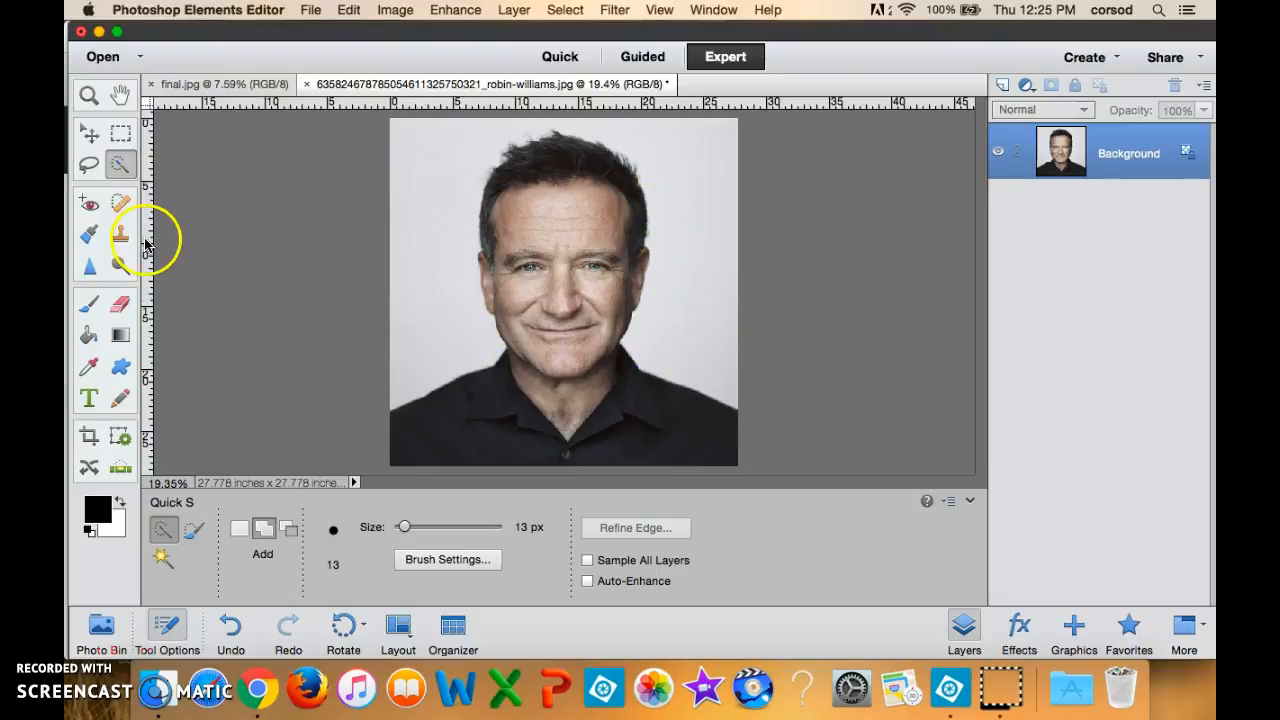
left_click(163, 558)
left_click(193, 528)
left_click(167, 528)
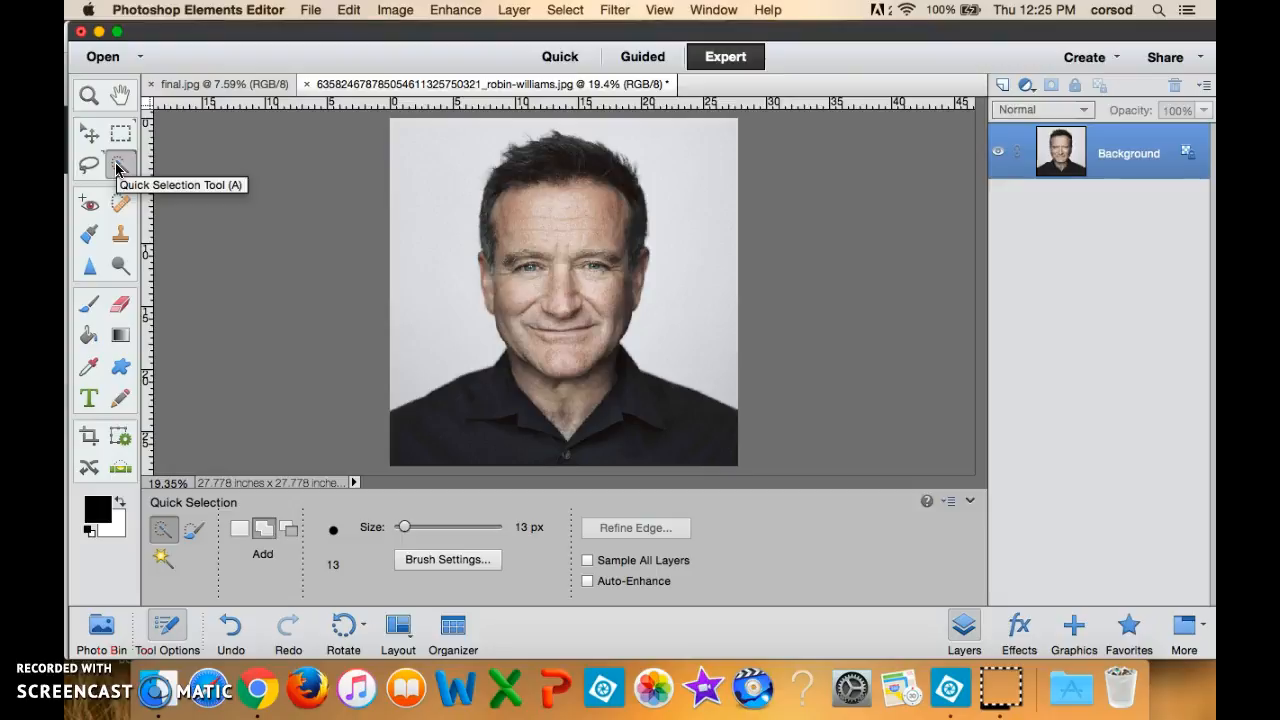
key("a")
left_click(163, 528)
left_click(239, 528)
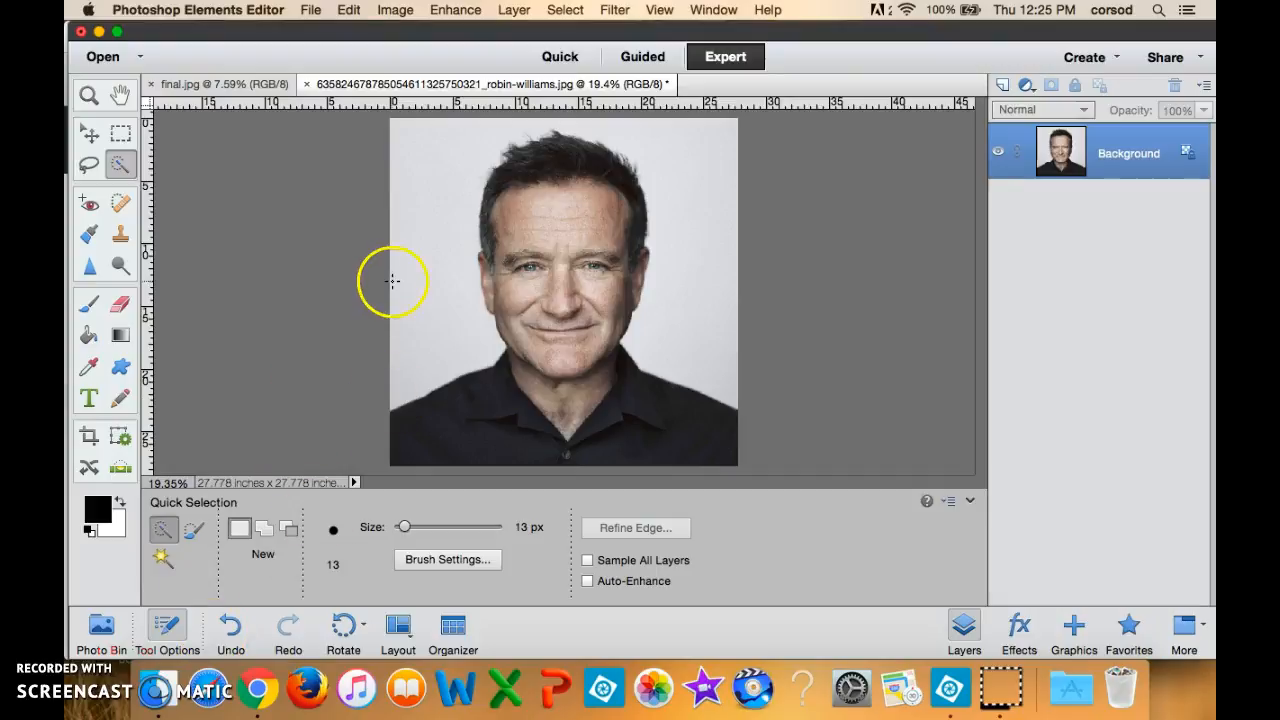
left_click_drag(469, 151, 470, 290)
mouse_move(548, 121)
left_mouse_down()
mouse_move(626, 131)
mouse_move(675, 163)
mouse_move(709, 234)
mouse_move(706, 320)
left_mouse_up()
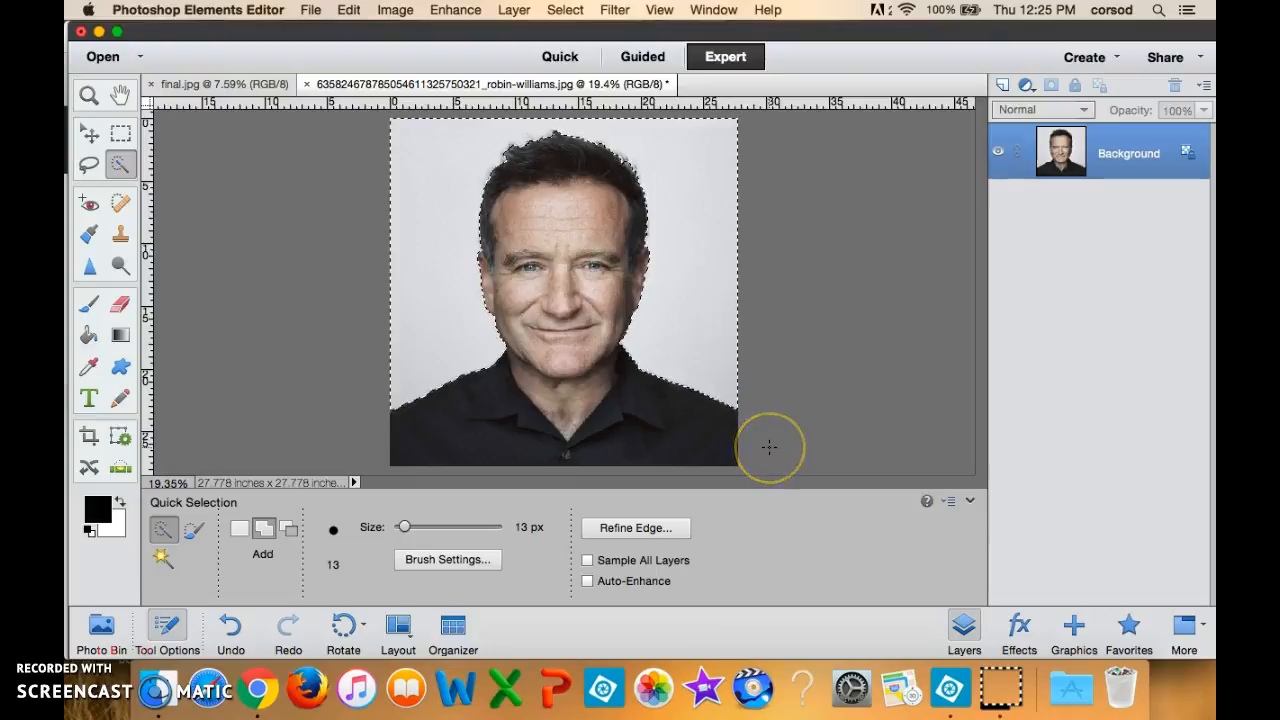
key("super+d")
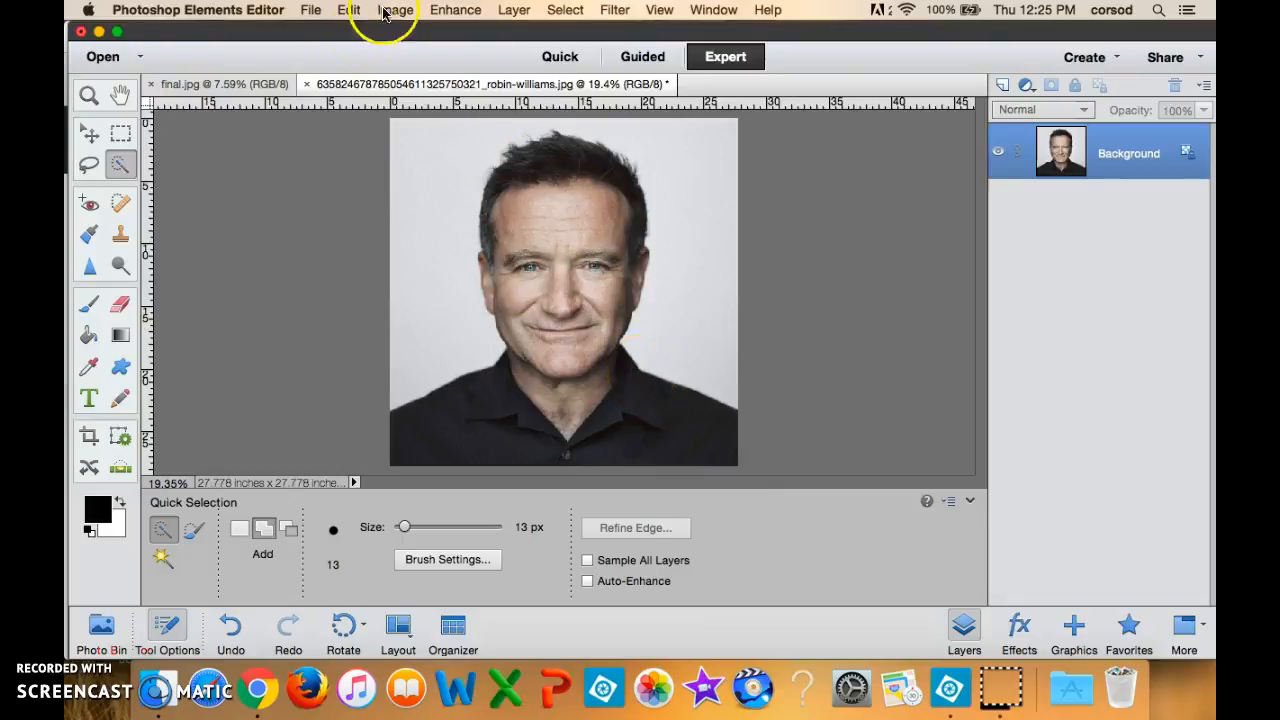
- Remove the portrait's color with a Hue/Saturation adjustment, setting Saturation to -100
left_click(440, 14)
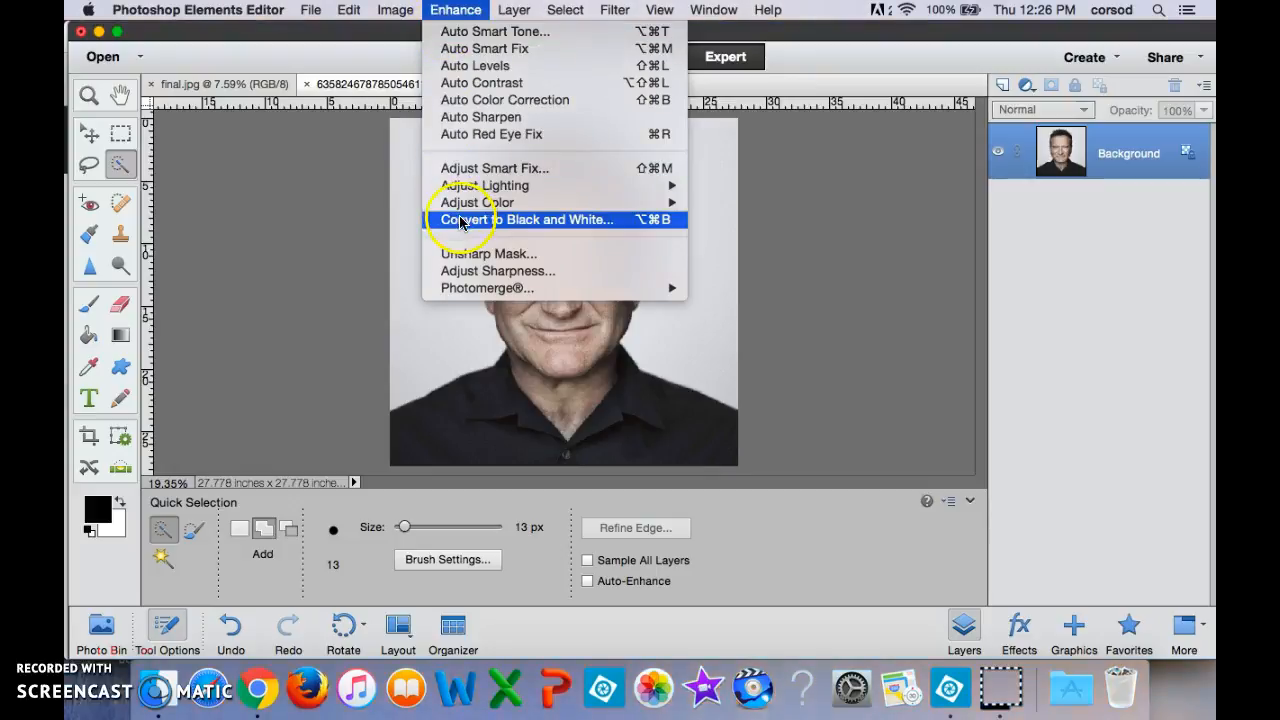
mouse_move(560, 204)
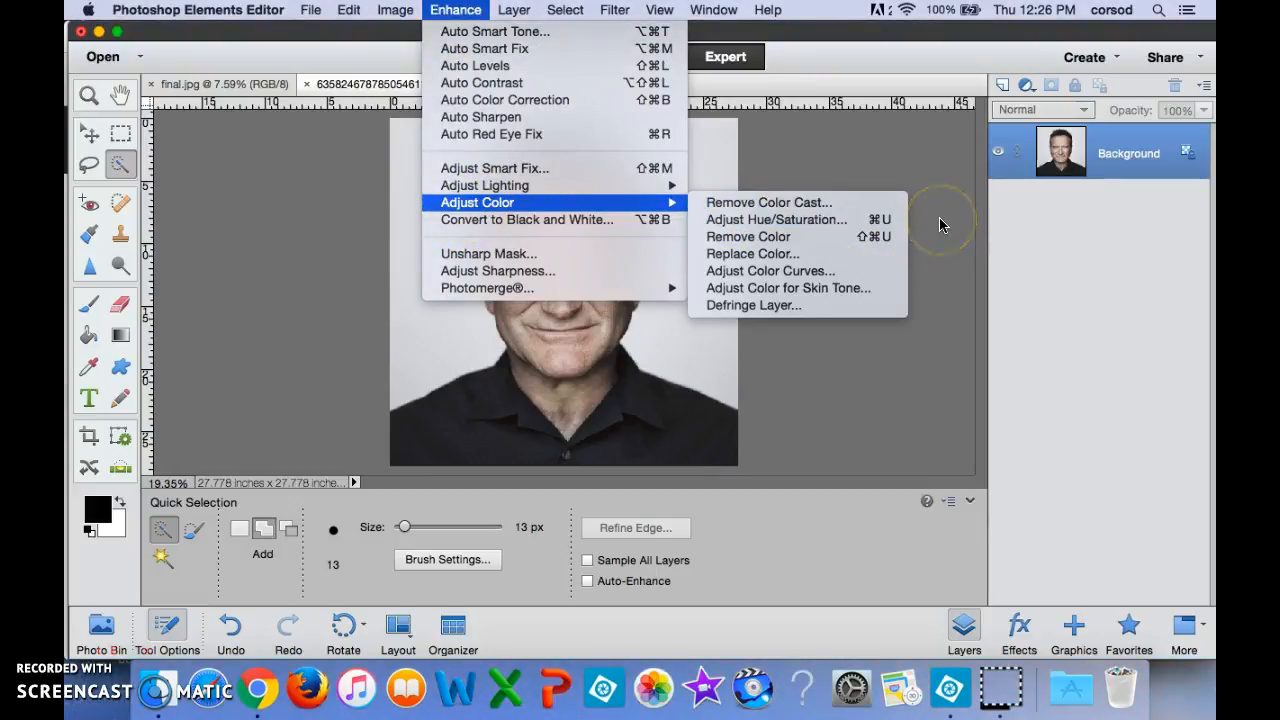
left_click(827, 342)
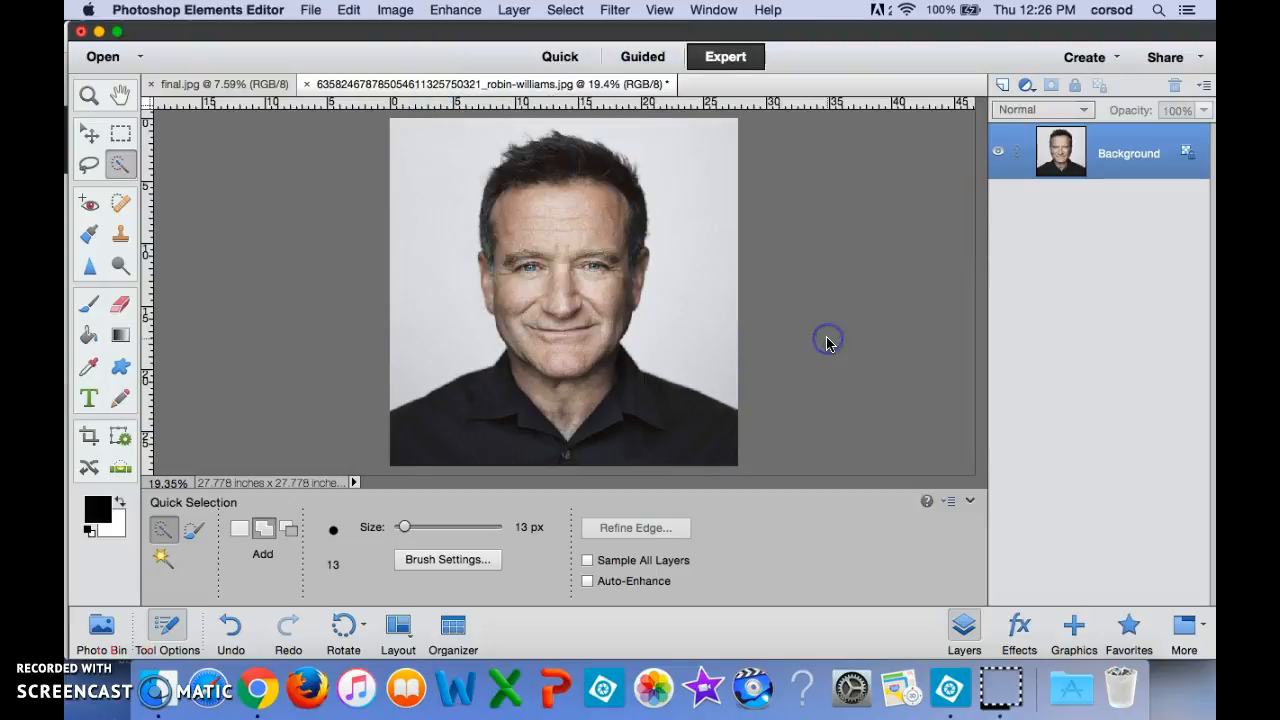
key("super+u")
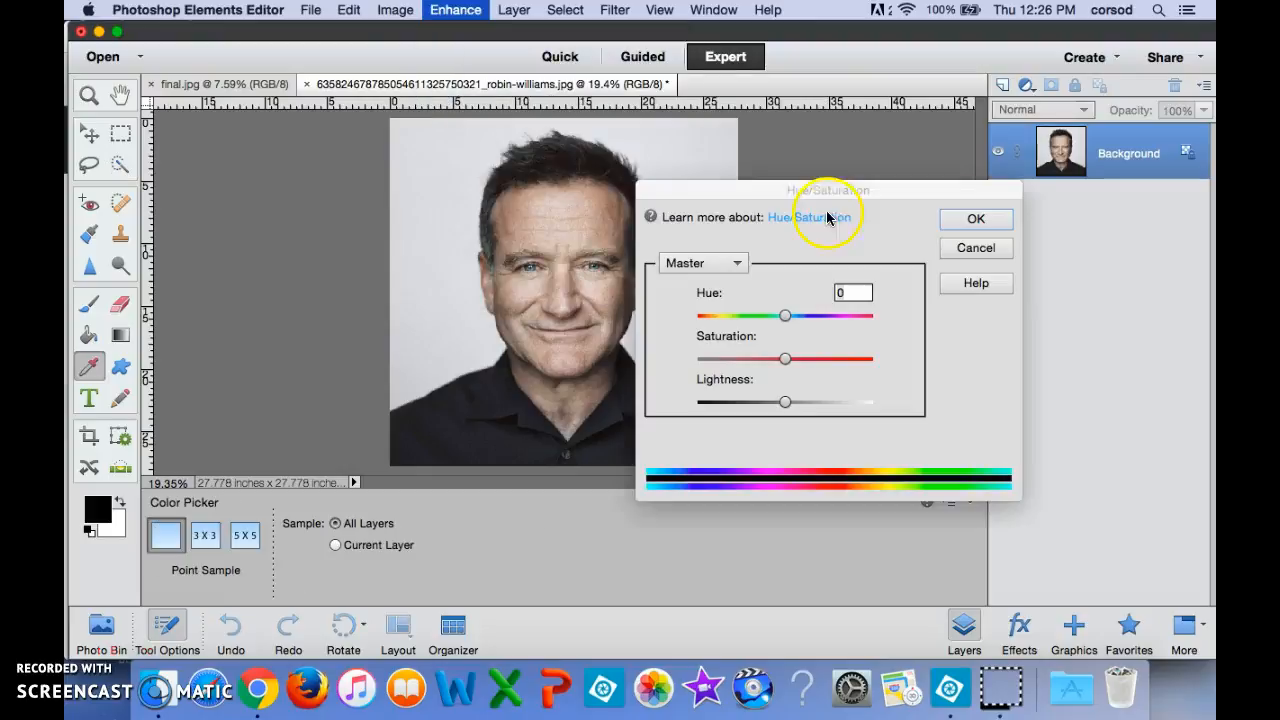
left_click_drag(786, 358, 688, 358)
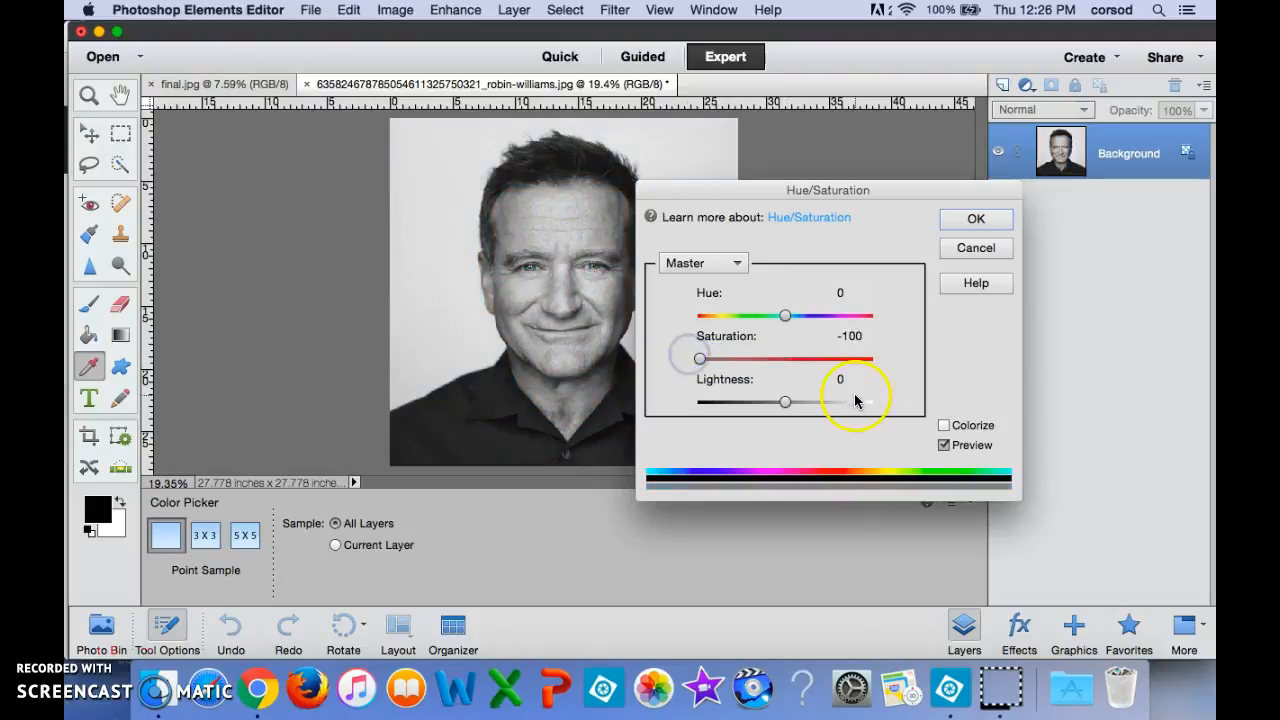
left_click(973, 219)
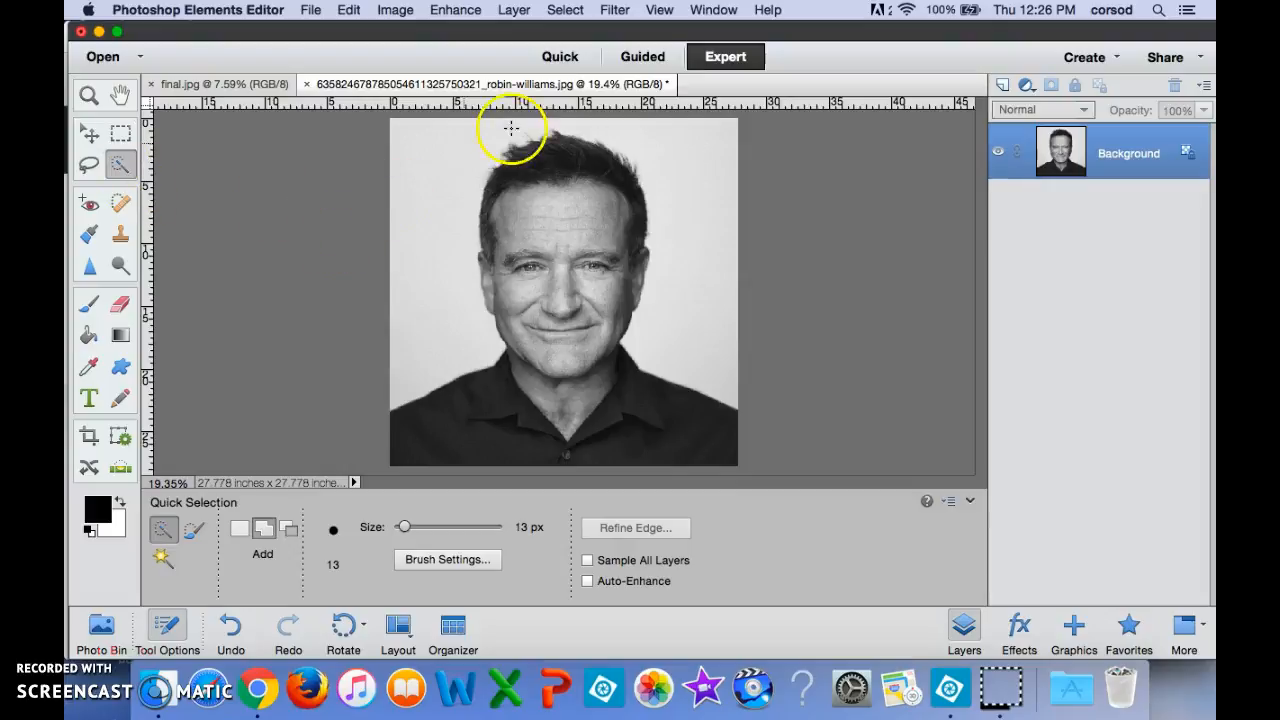
- Select the light backdrop around the man with the Quick Selection tool and invert the selection to the man
mouse_move(398, 394)
left_mouse_down()
mouse_move(466, 331)
mouse_move(449, 249)
mouse_move(455, 190)
mouse_move(546, 124)
mouse_move(636, 118)
mouse_move(664, 156)
mouse_move(698, 223)
mouse_move(715, 366)
left_mouse_up()
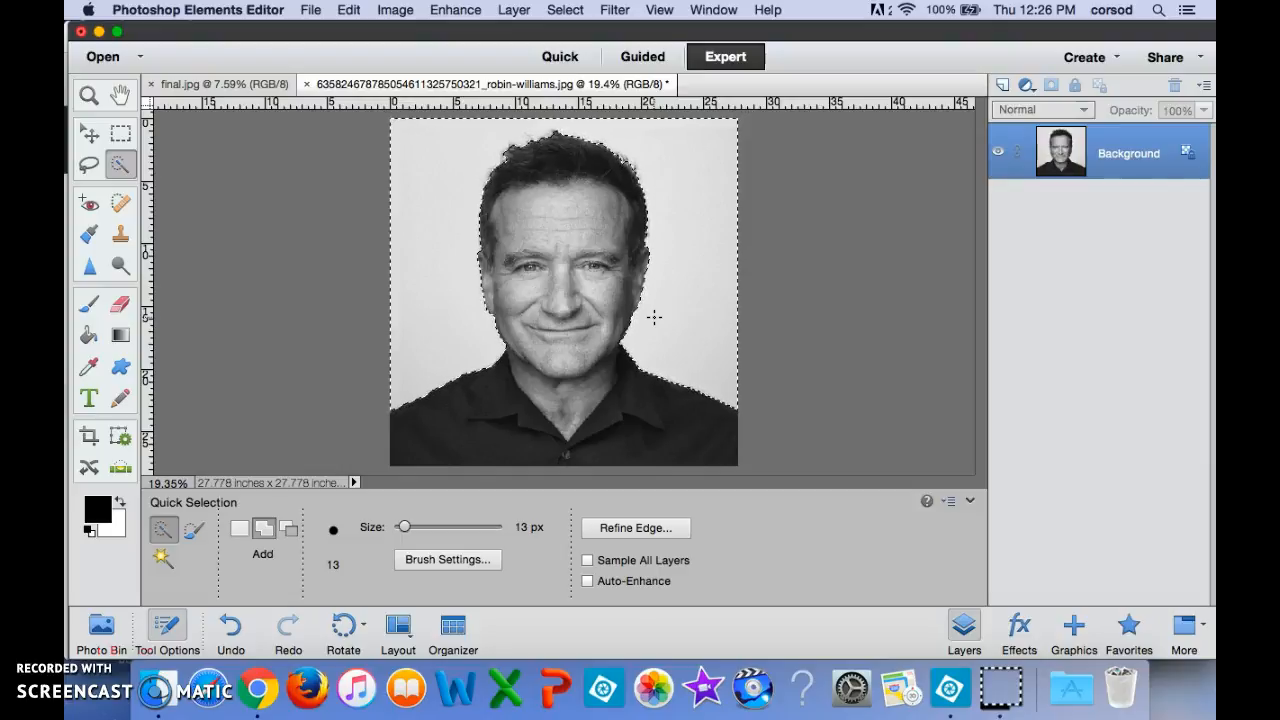
key("super+shift+i")
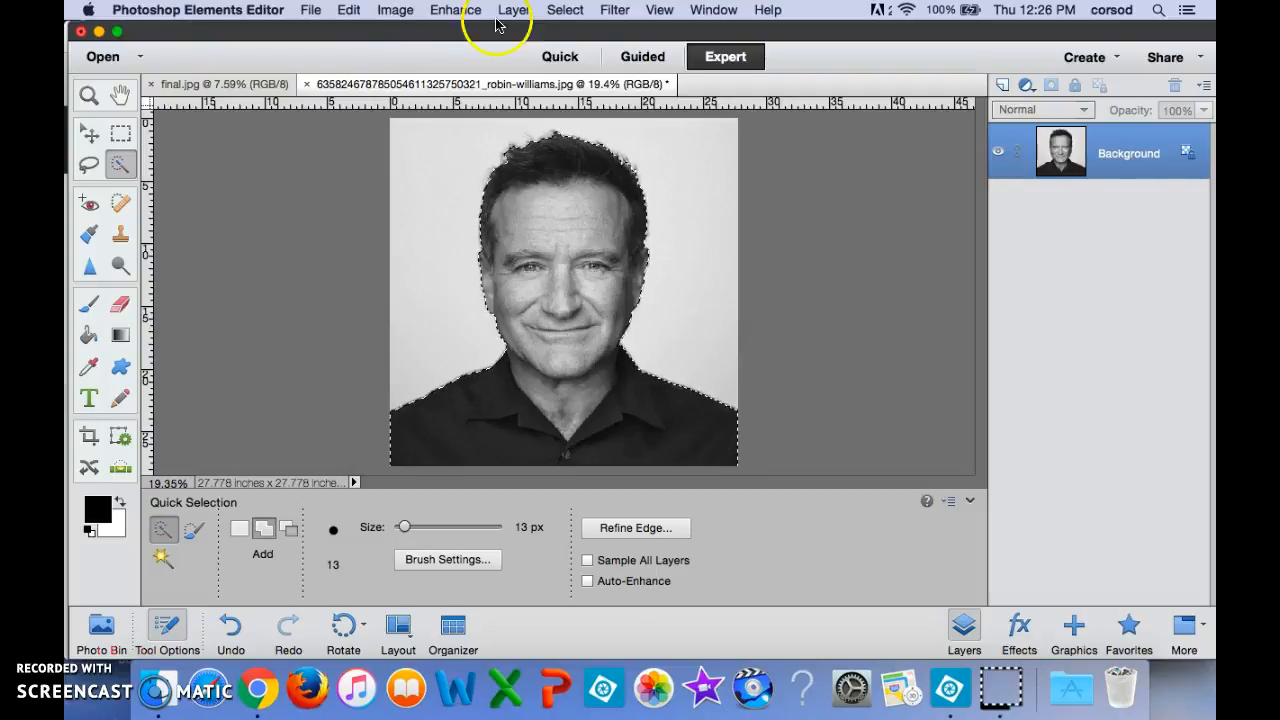
left_click(563, 12)
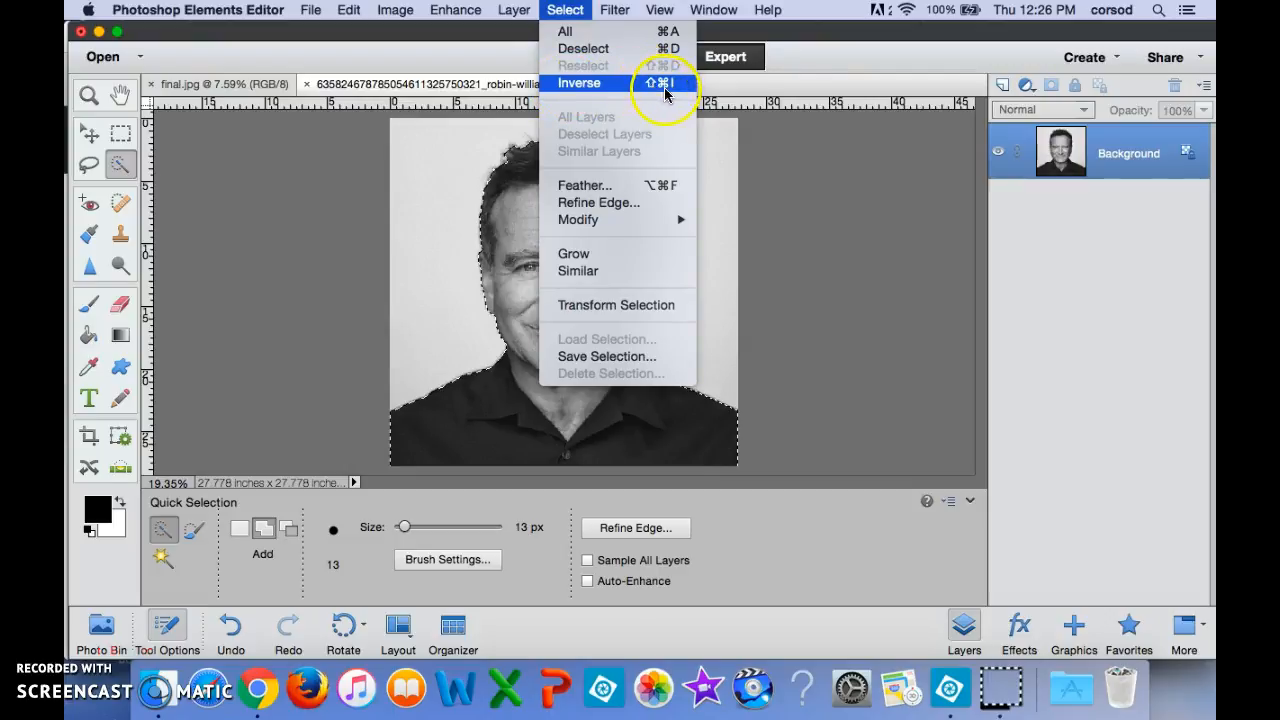
left_click(830, 230)
left_click(545, 320)
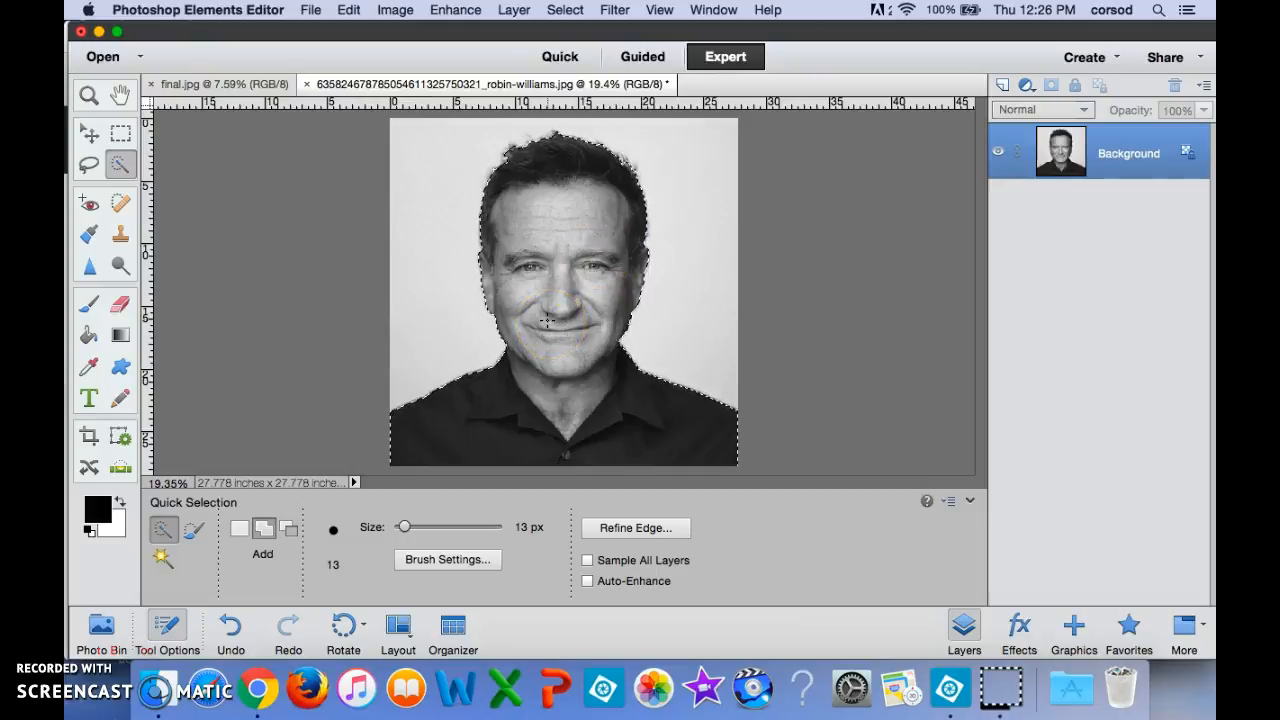
- Start refining the selection's edge, with Smart Radius enabled and the edge detection radius set to 3.6 px
left_click(632, 531)
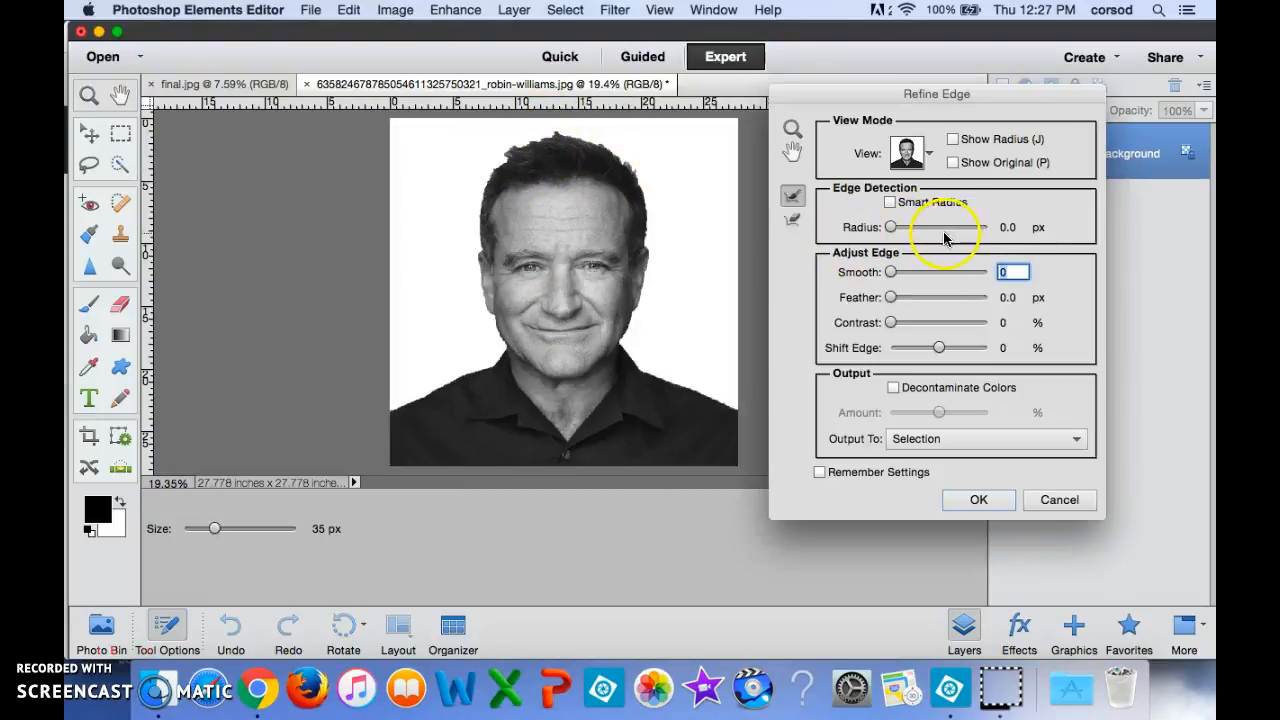
left_click(891, 203)
left_click_drag(891, 228, 895, 228)
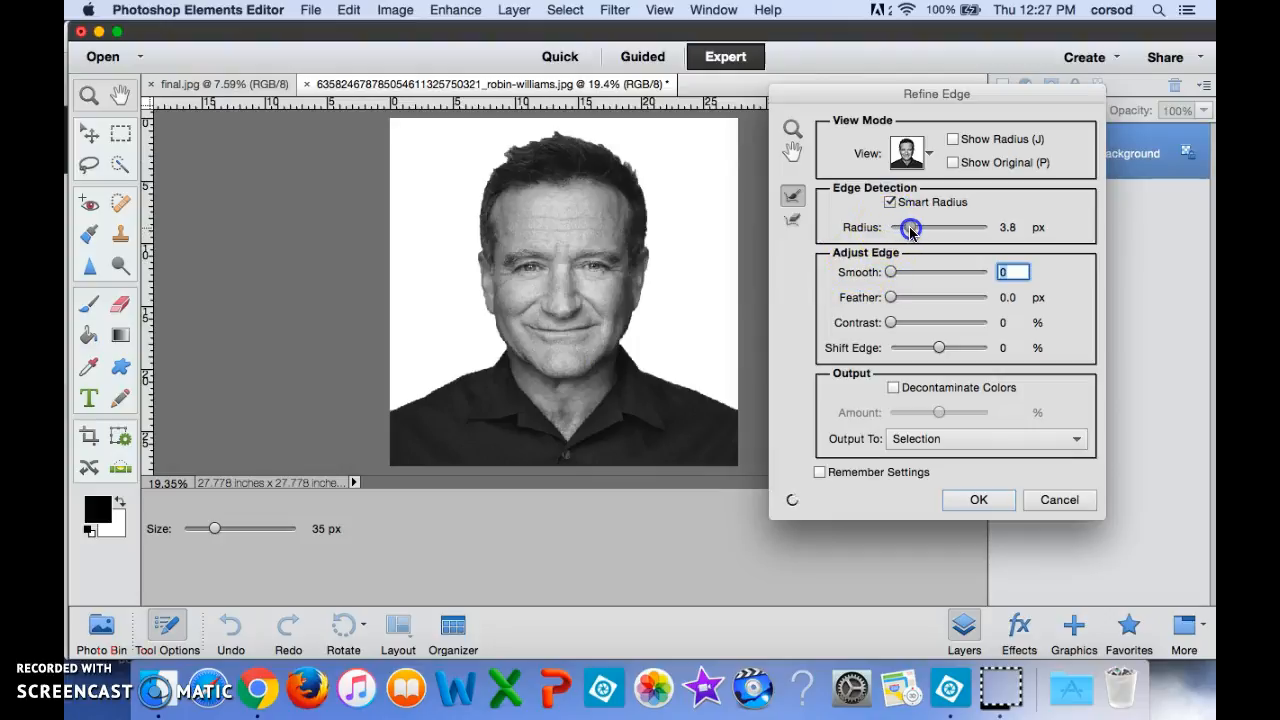
left_click_drag(911, 230, 909, 229)
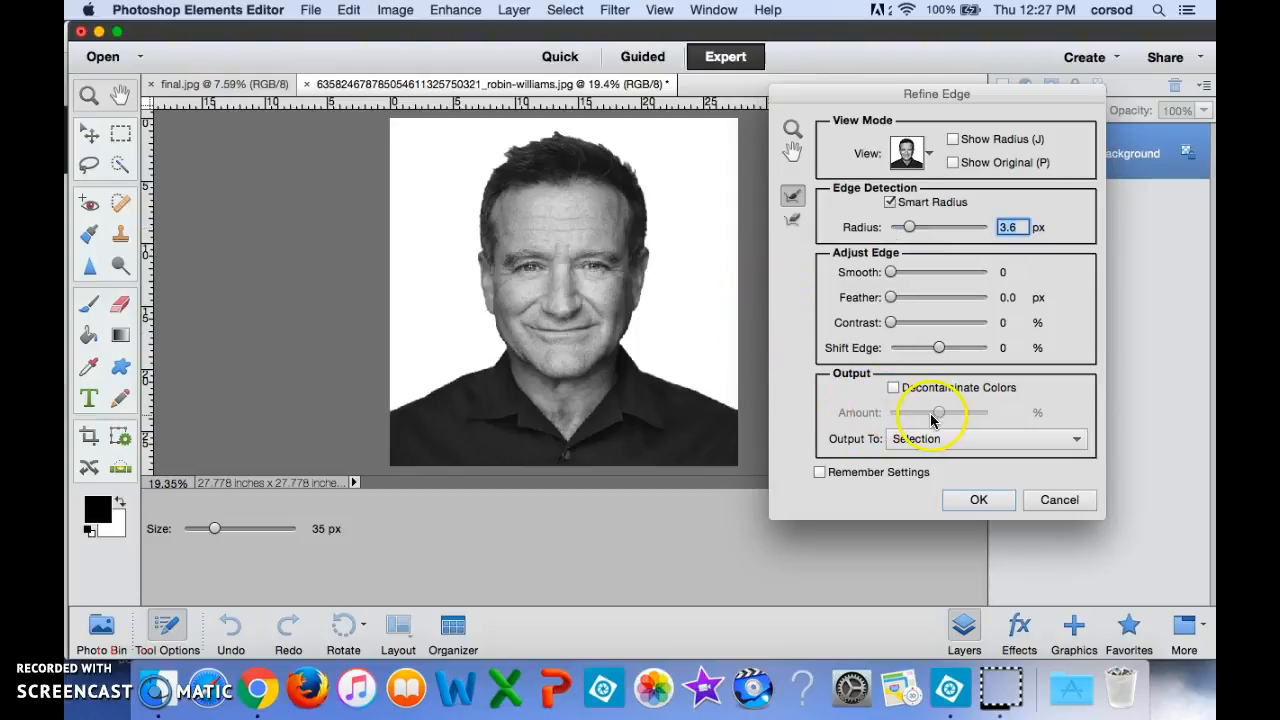
- Brush over the hair outline on both sides and the top of the head to refine the selection there
left_click(499, 162)
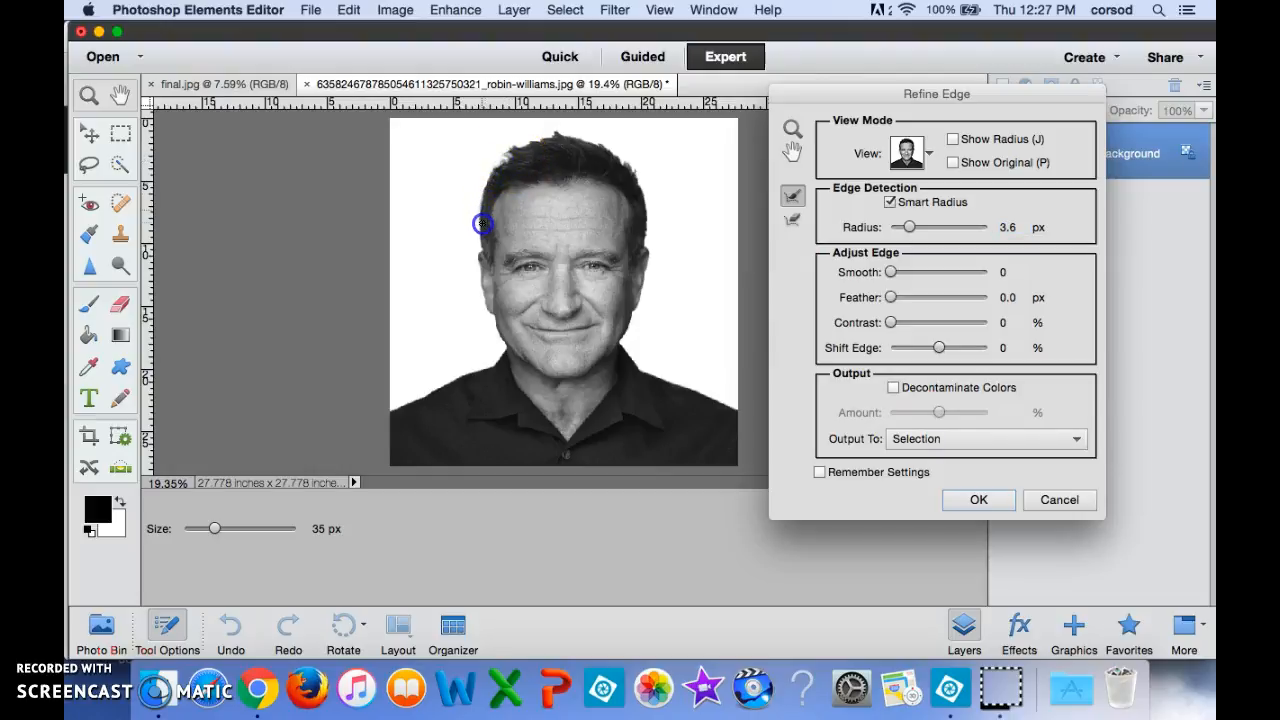
left_click(521, 147)
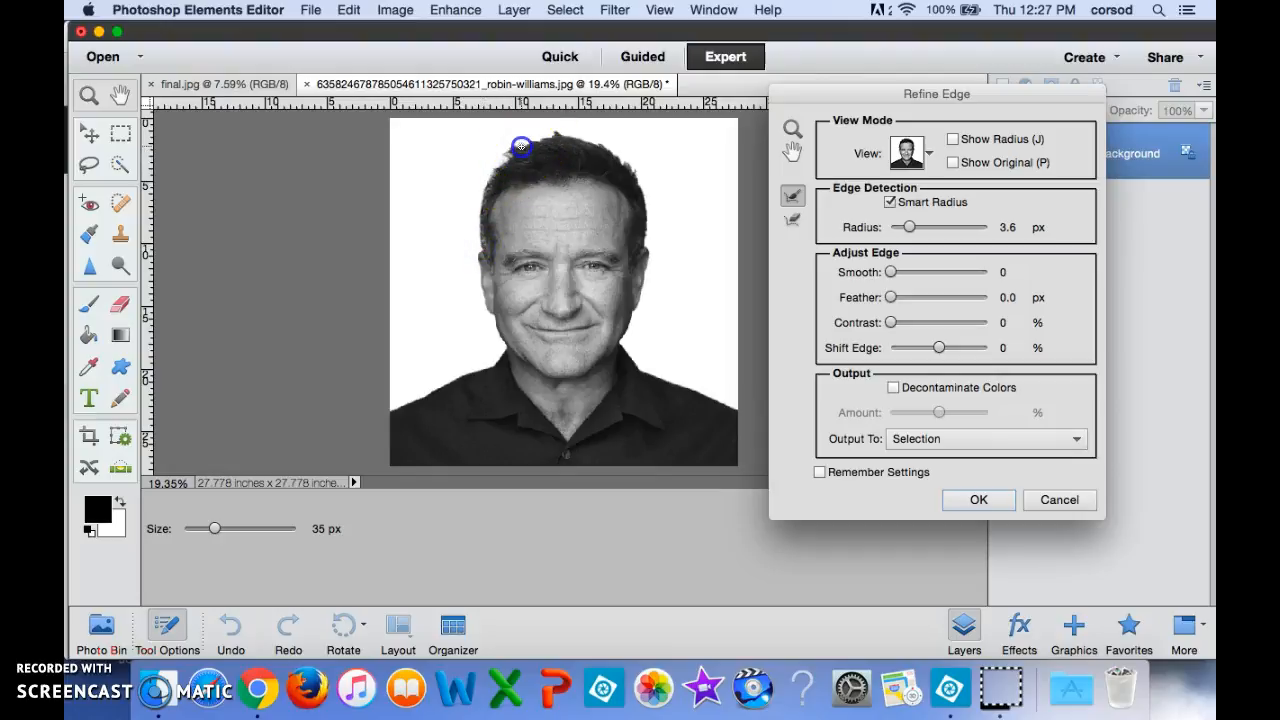
left_click_drag(542, 139, 553, 134)
left_click_drag(645, 216, 648, 238)
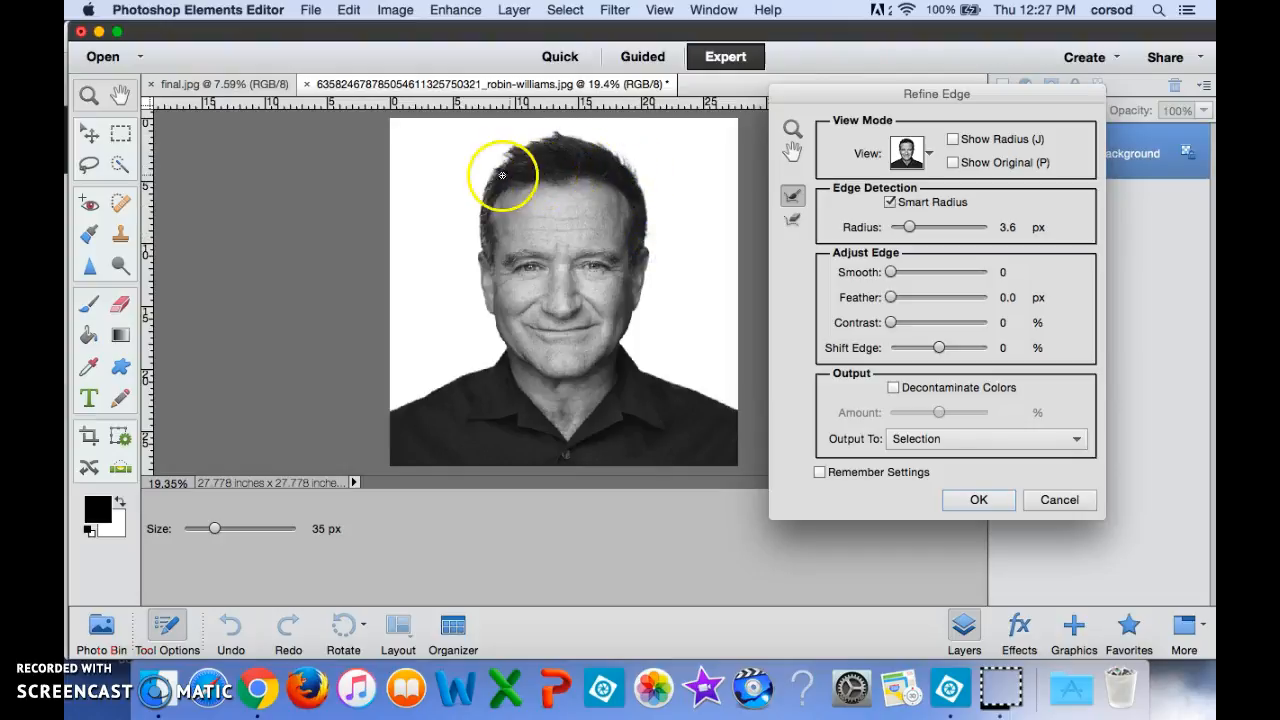
left_click_drag(512, 160, 481, 249)
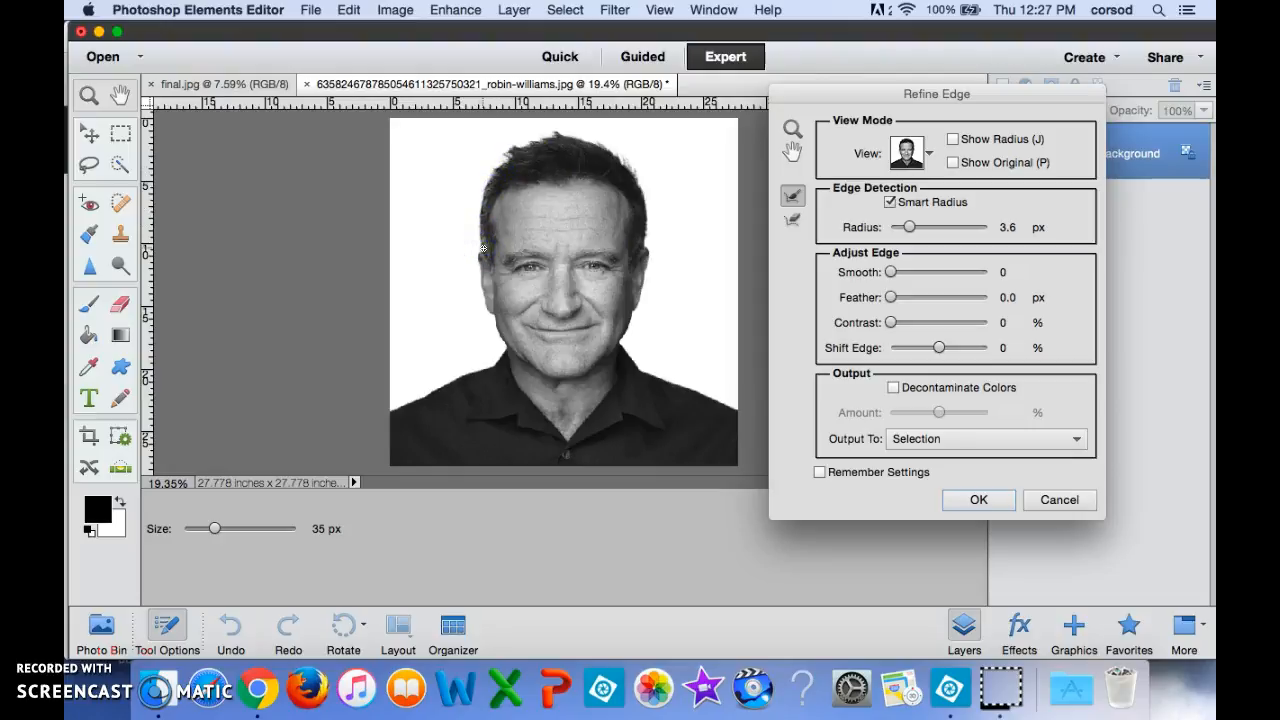
mouse_move(613, 144)
left_mouse_down()
mouse_move(542, 139)
mouse_move(490, 177)
left_mouse_up()
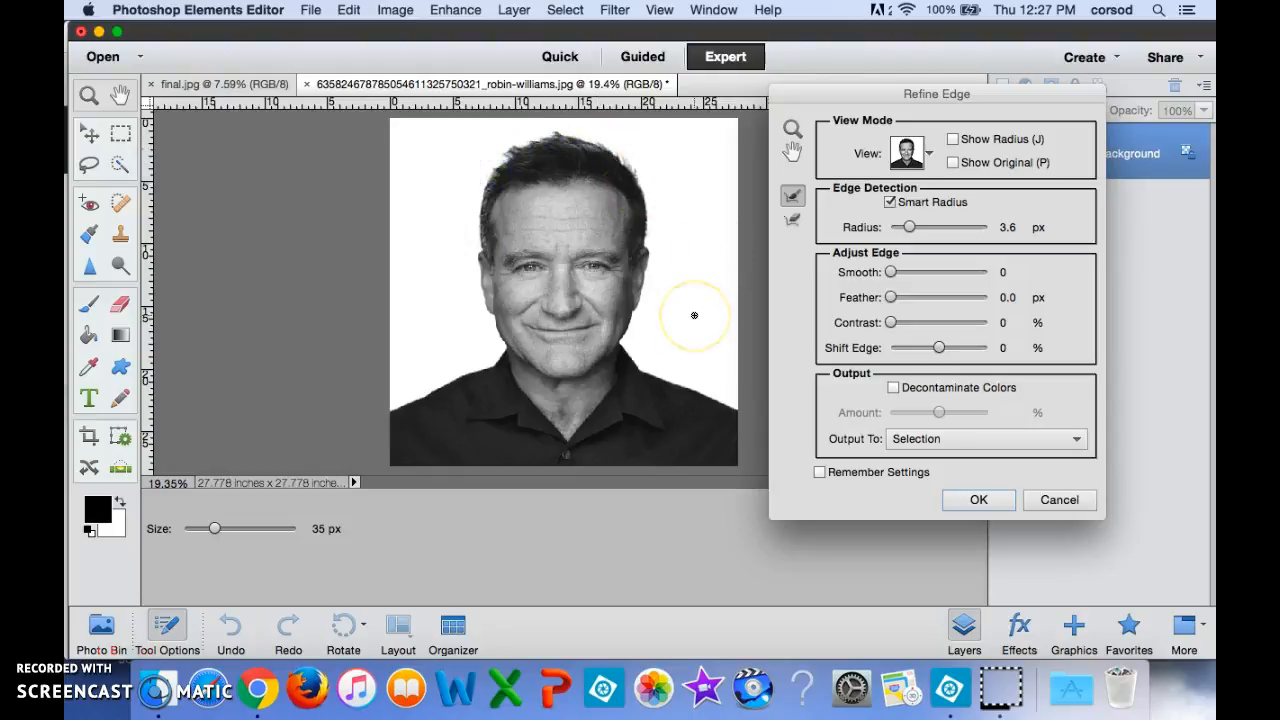
- Output the refined selection to a New Layer with Layer Mask and make that layer's image thumbnail active
left_click(951, 440)
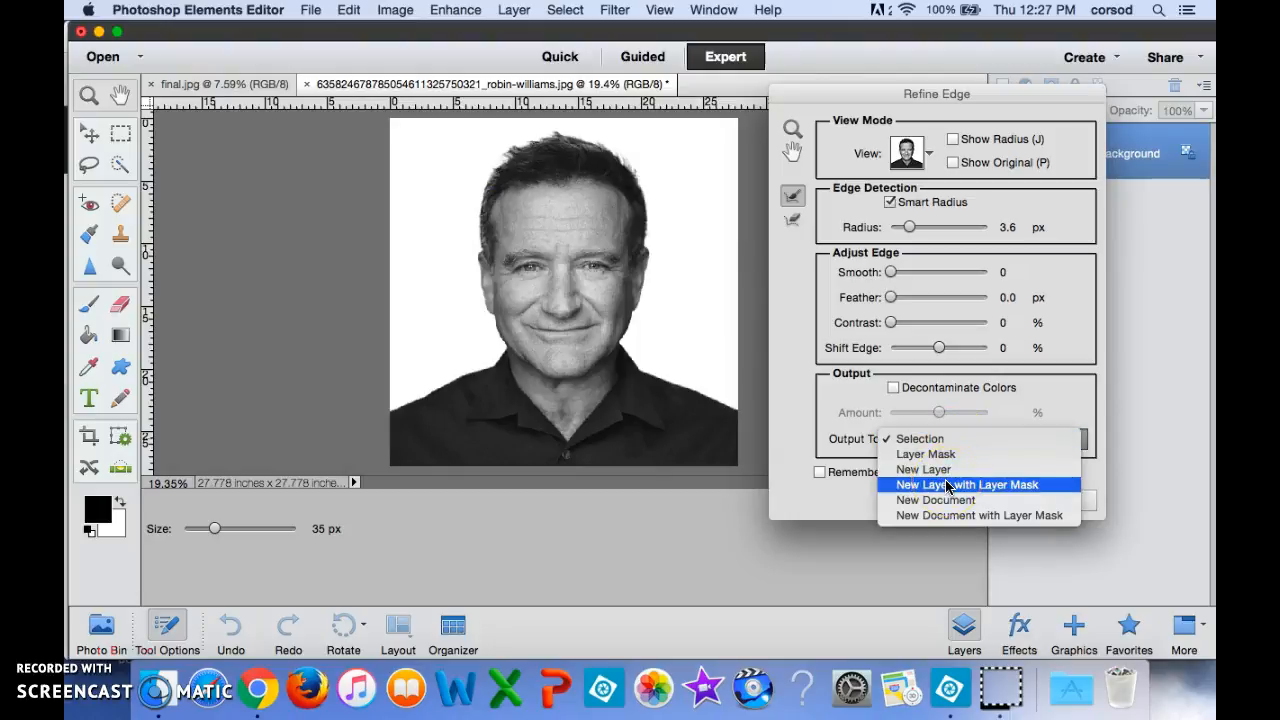
left_click(1012, 486)
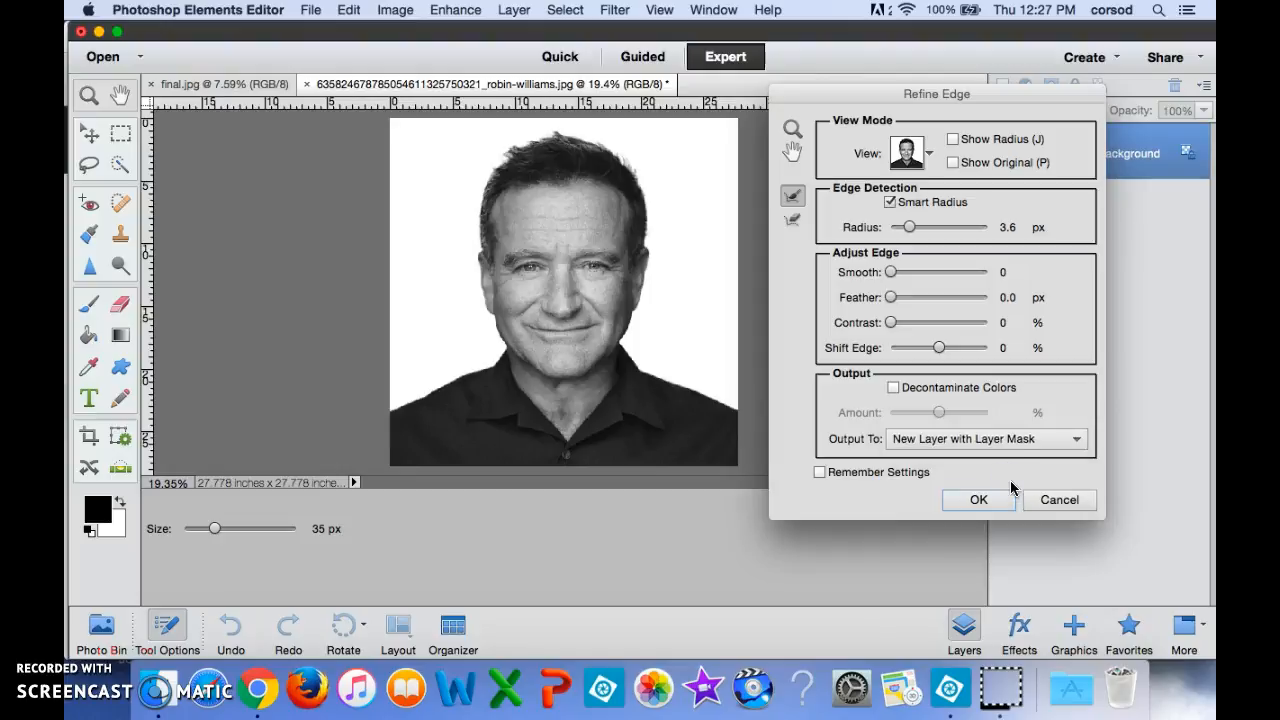
left_click(987, 506)
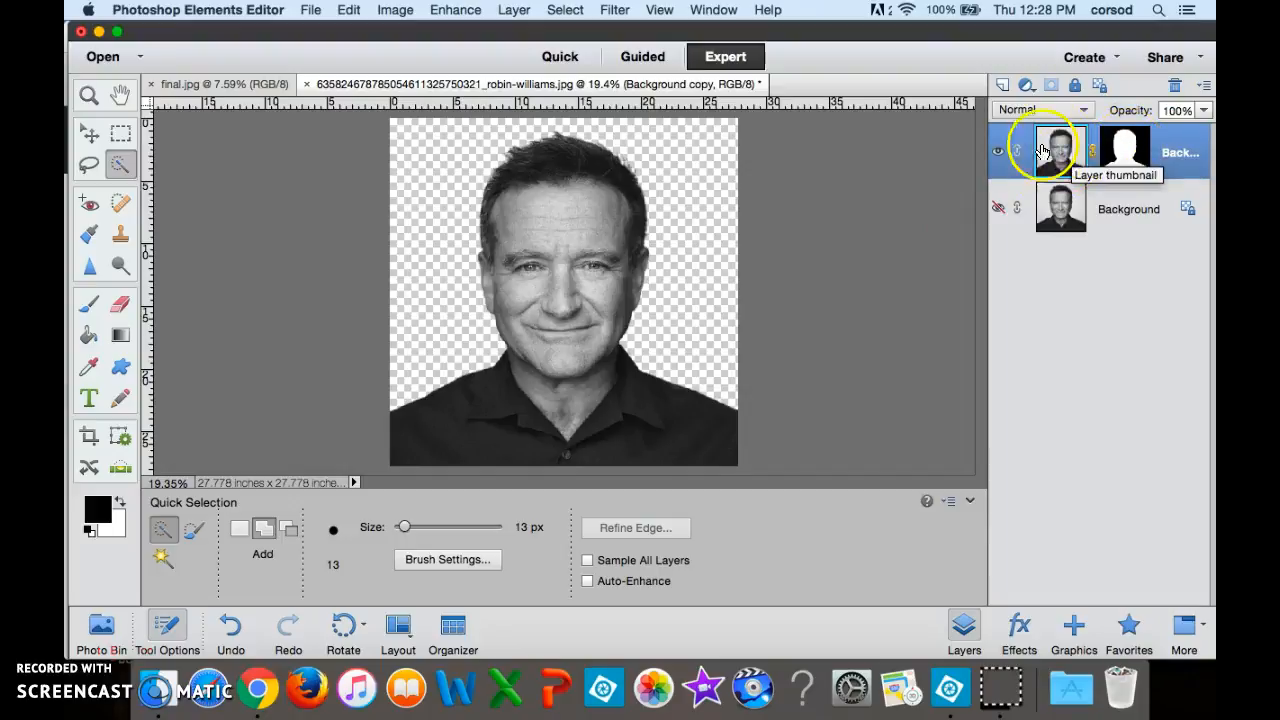
left_click(1058, 176)
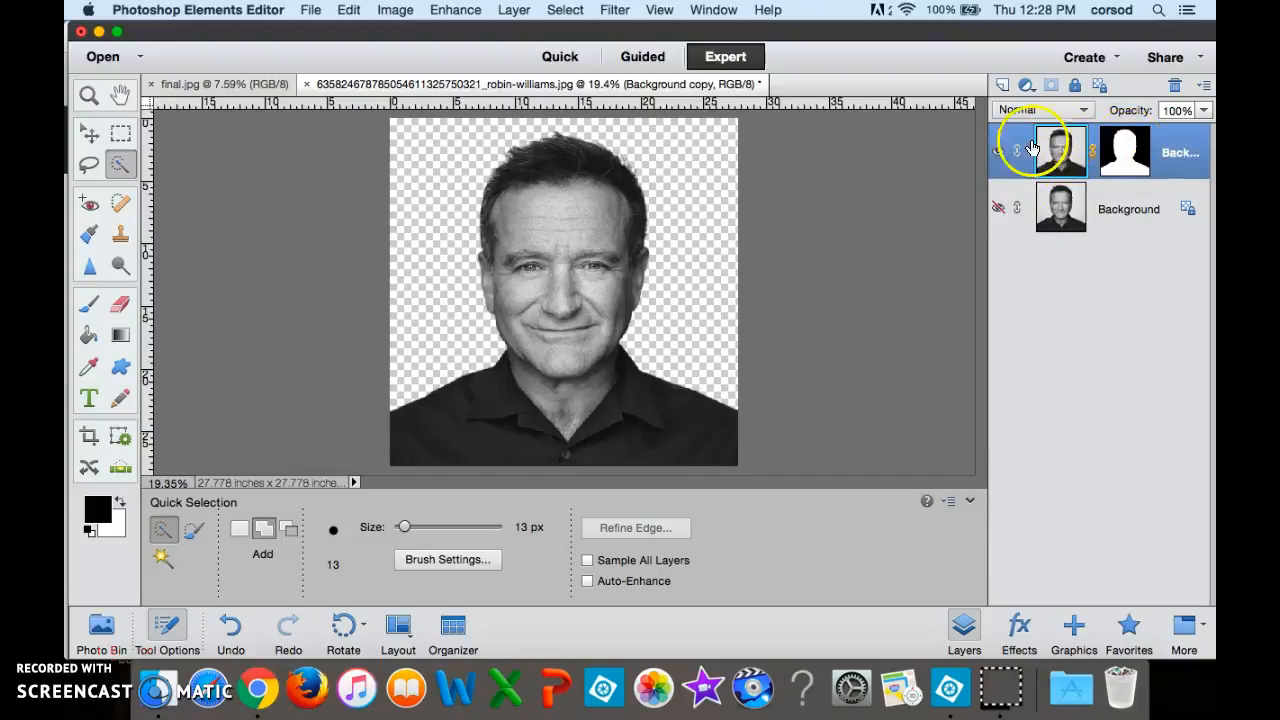